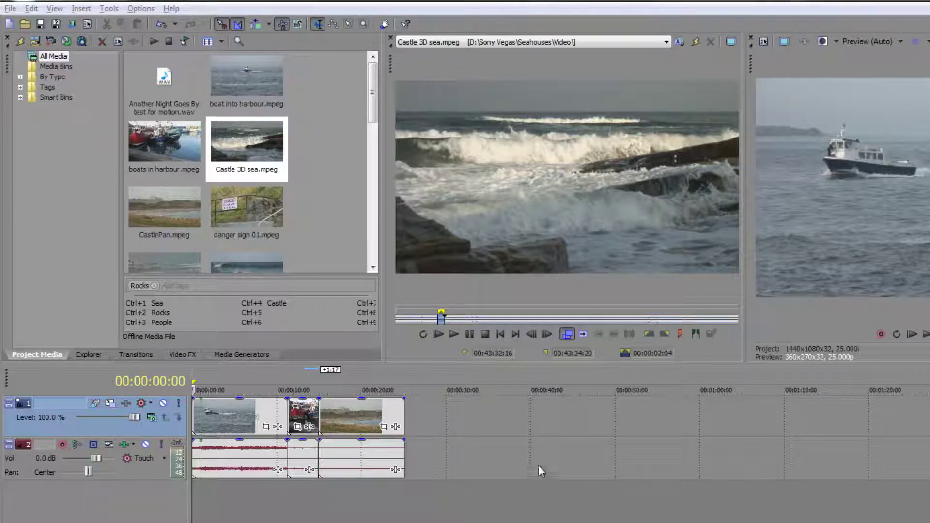
Step: Preview the Castle 3D sea clip, then shift CastlePan later to leave a gap near 00:00:20
click(456, 335)
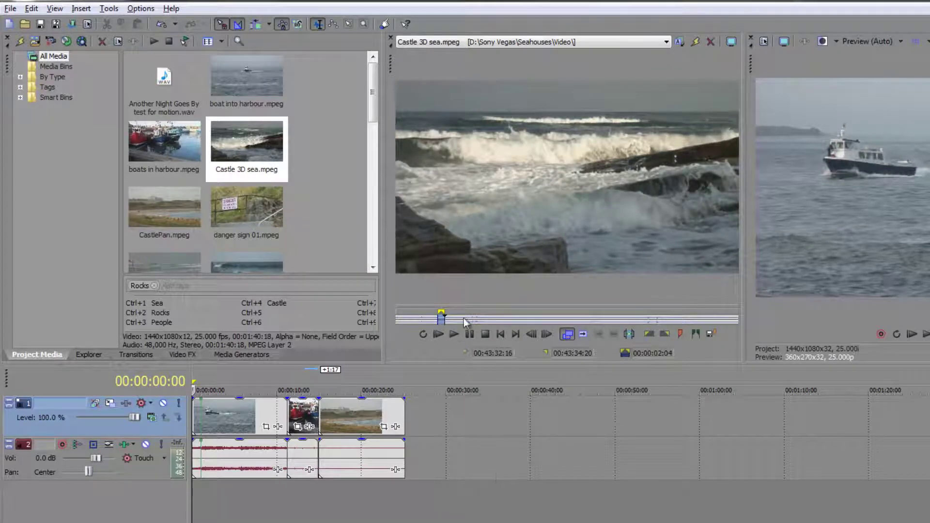
click(454, 335)
drag(343, 416, 388, 418)
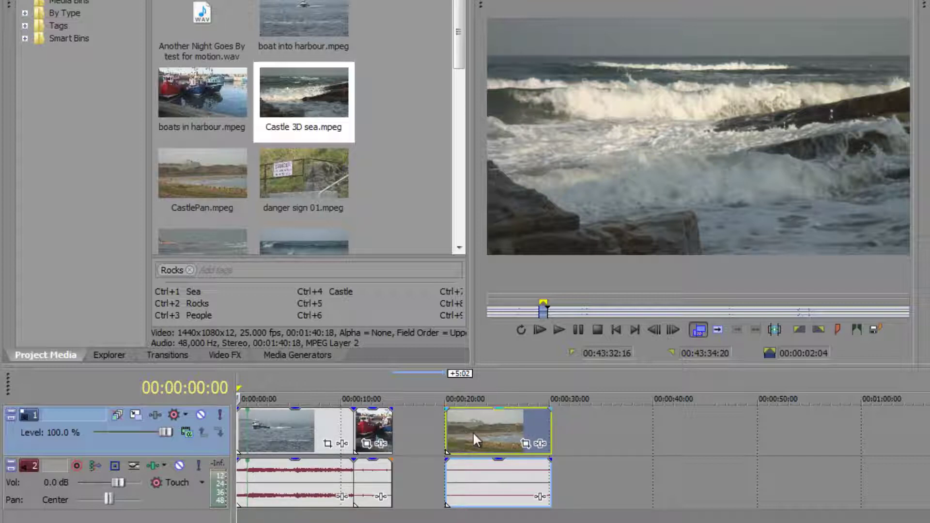
Step: Mark a loop region from the boats clip's end (00:00:15:00) to CastlePan's start (00:00:20:02) as the time selection
click(585, 428)
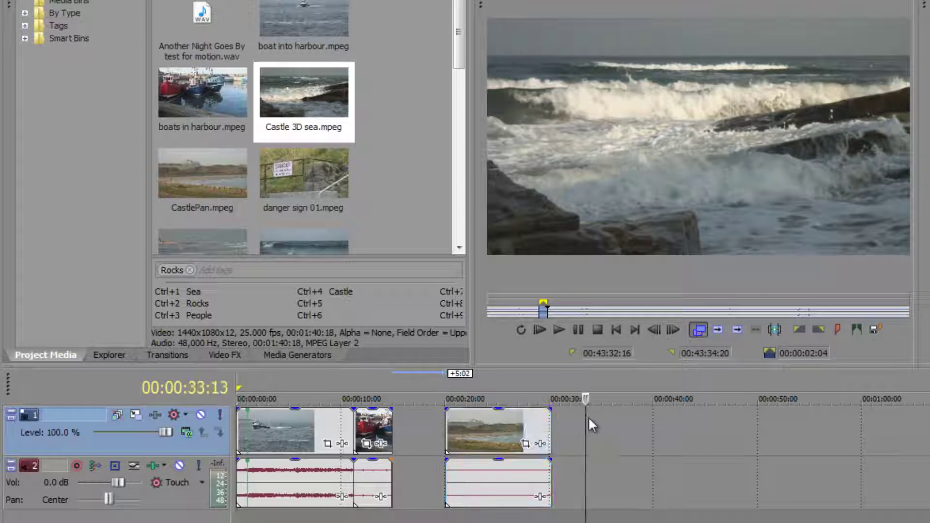
drag(588, 416, 576, 420)
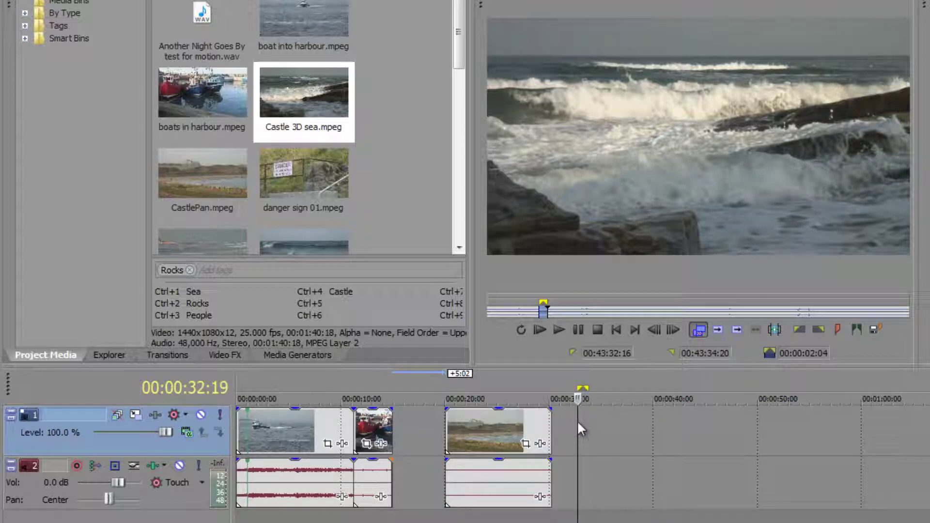
key(KP_4)
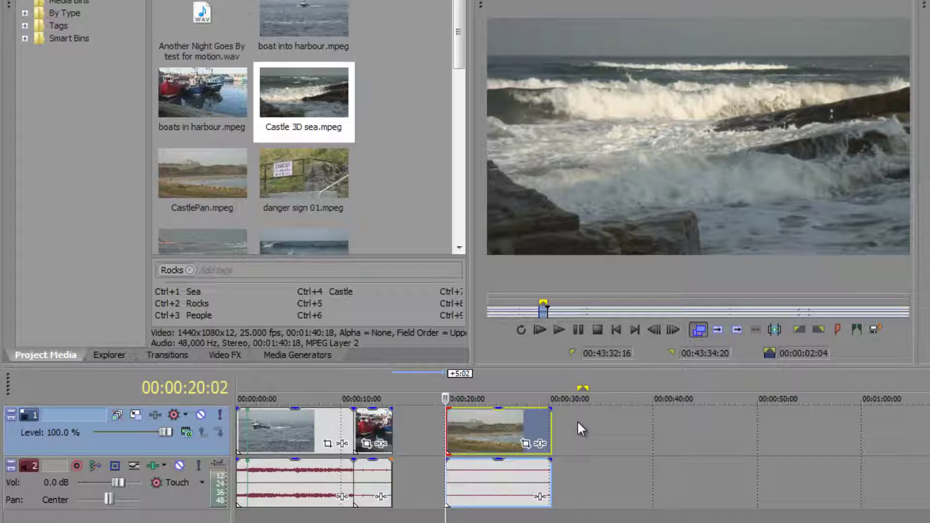
key(Escape)
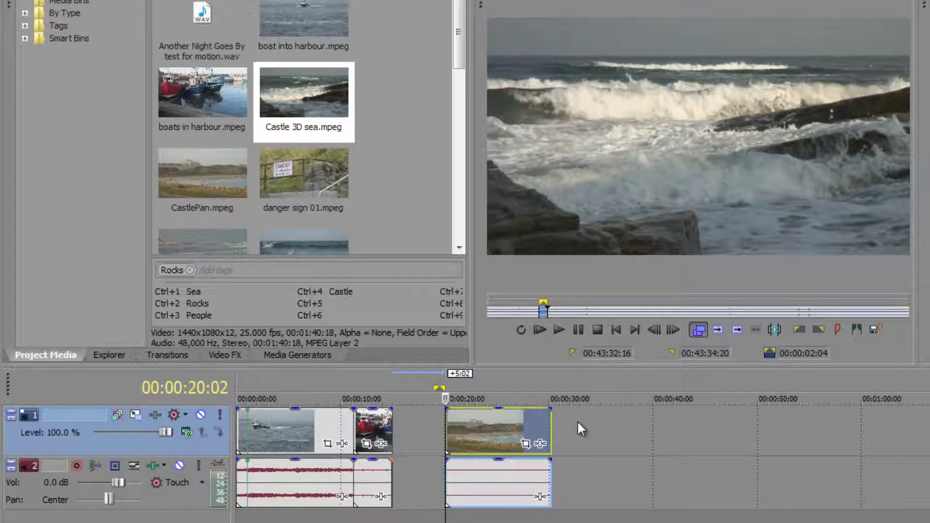
key(KP_4)
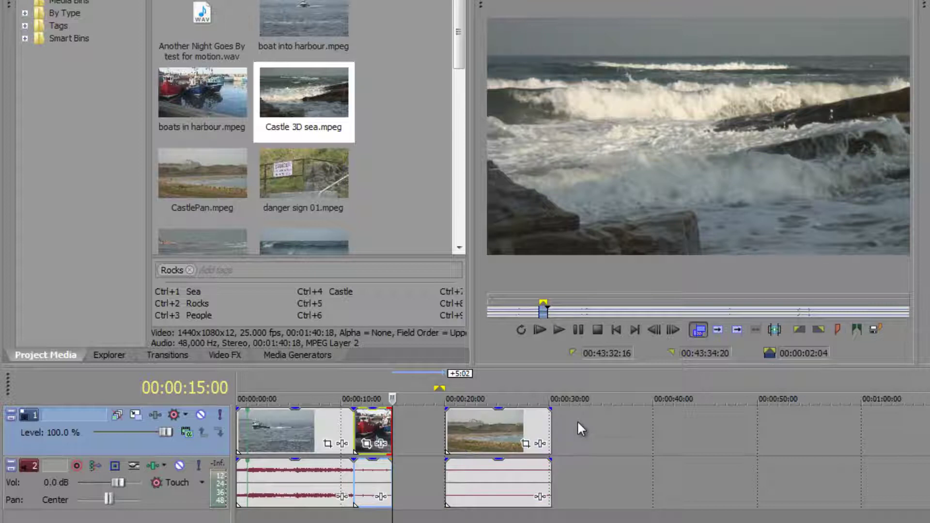
key(i)
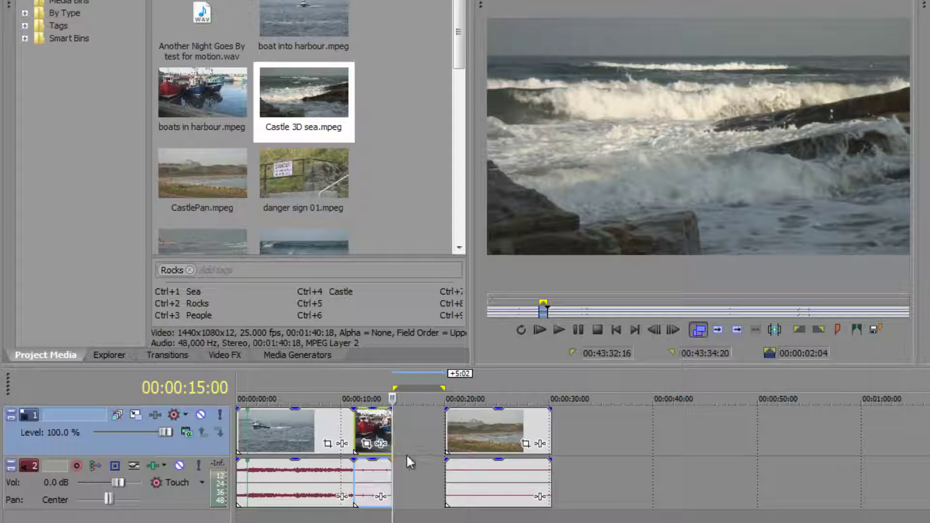
double_click(422, 389)
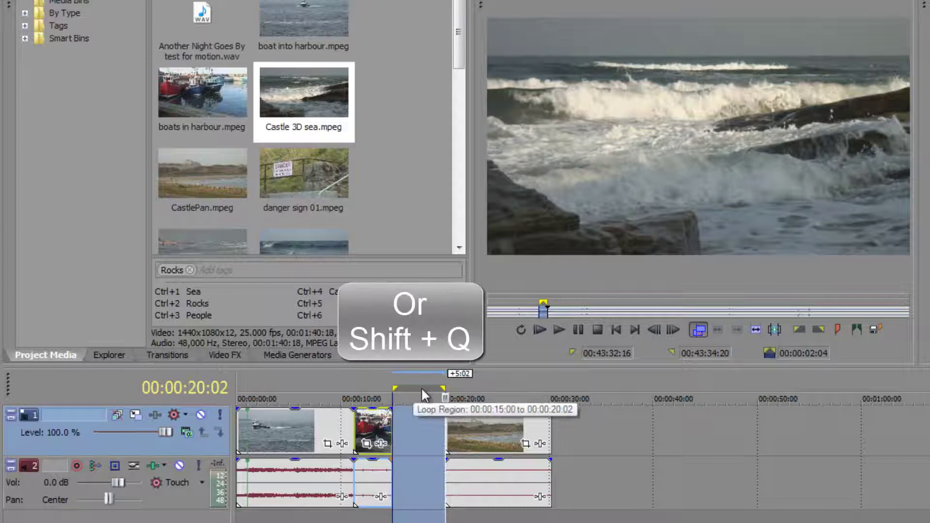
Step: Stretch the Castle 3D sea clip into the gap with Fit to Fill and play the result
click(756, 330)
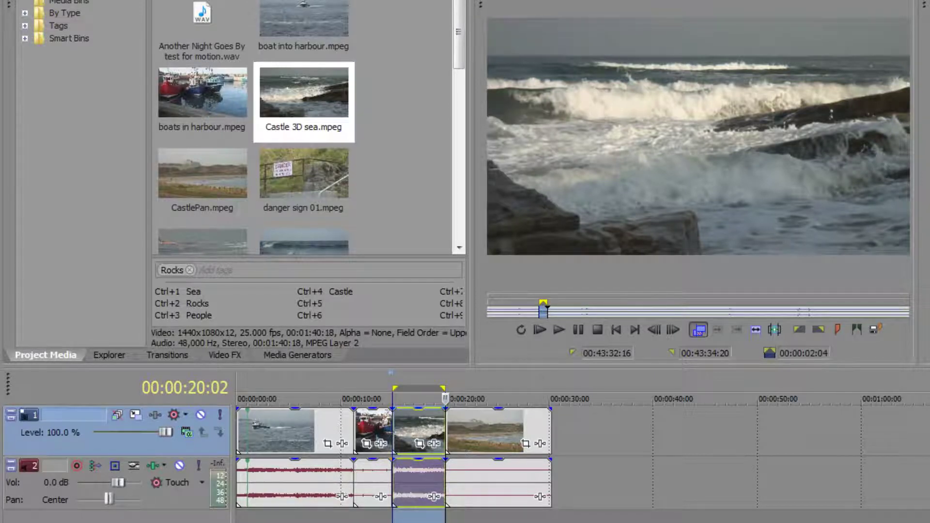
click(378, 425)
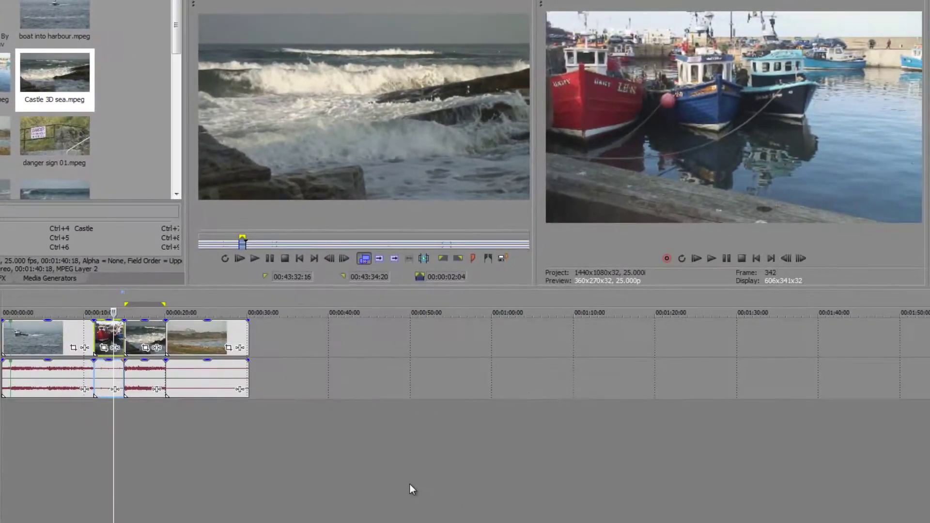
key(space)
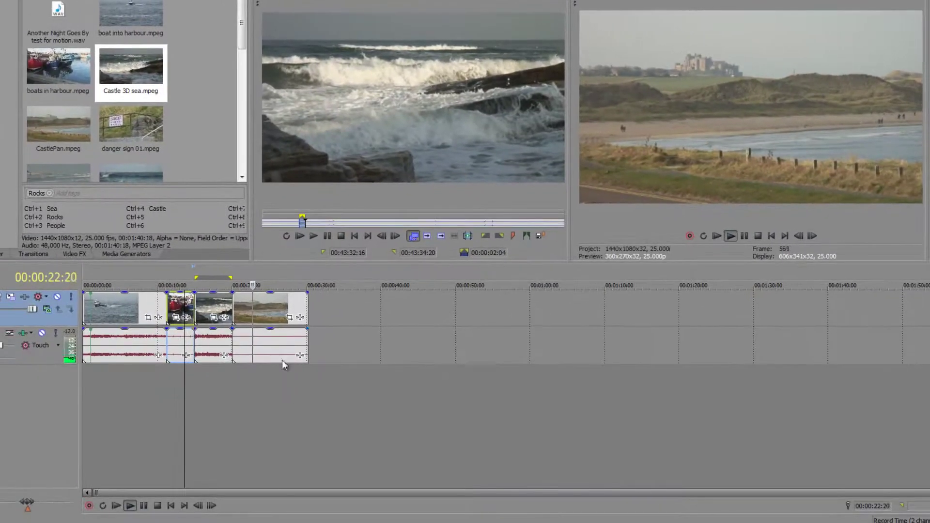
Step: Mute the audio track and play the sequence back without sound
key(space)
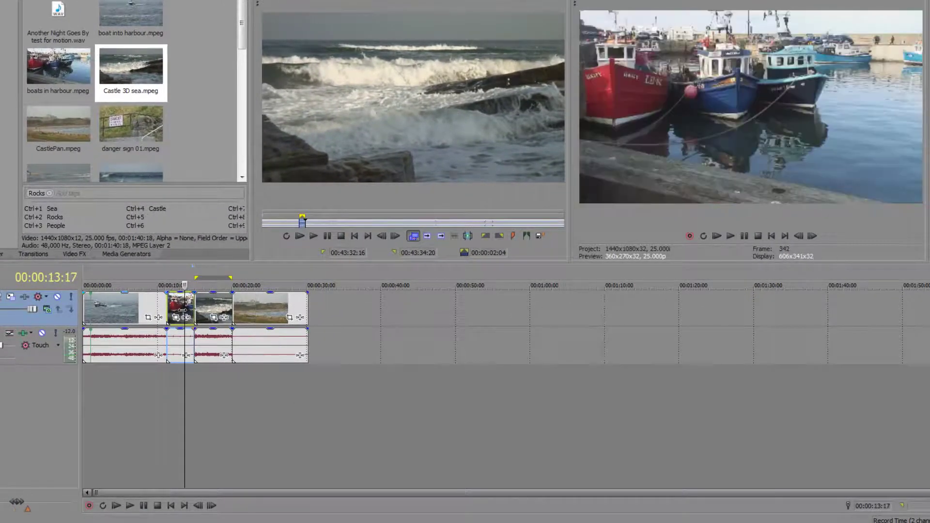
click(42, 334)
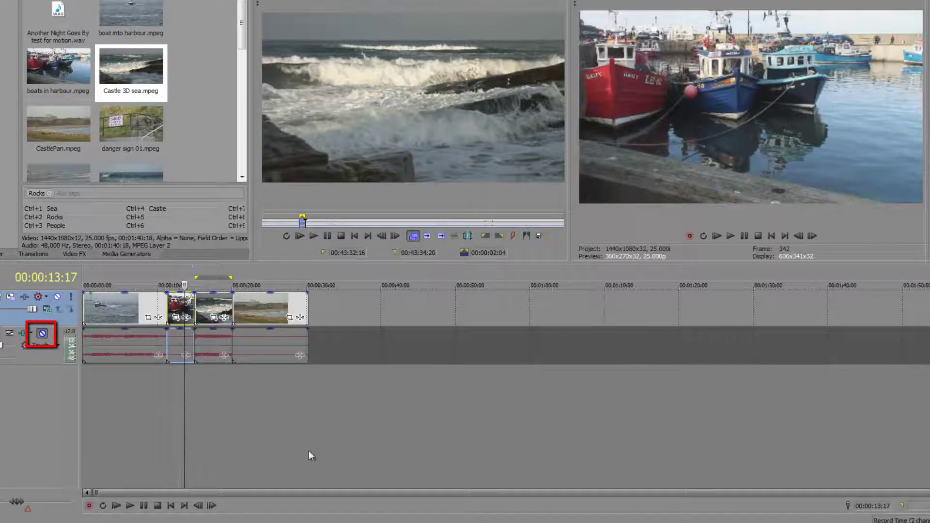
key(space)
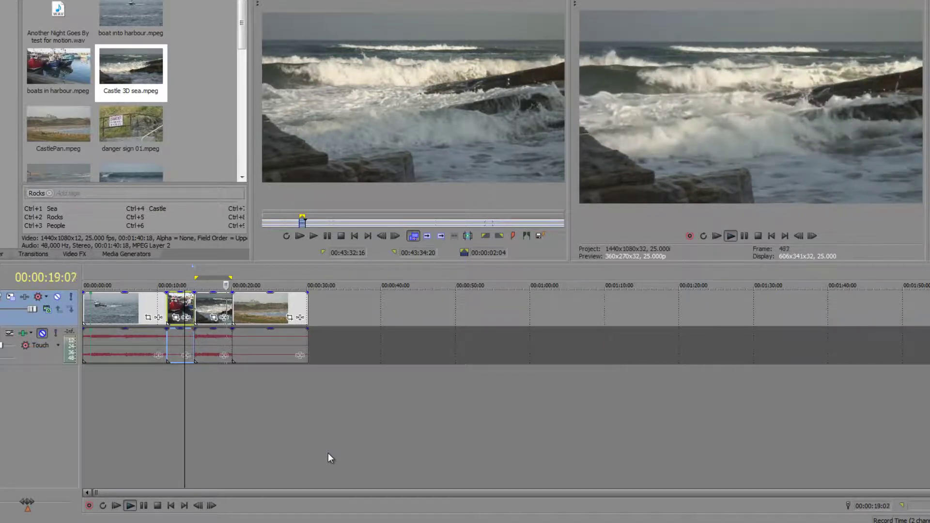
key(space)
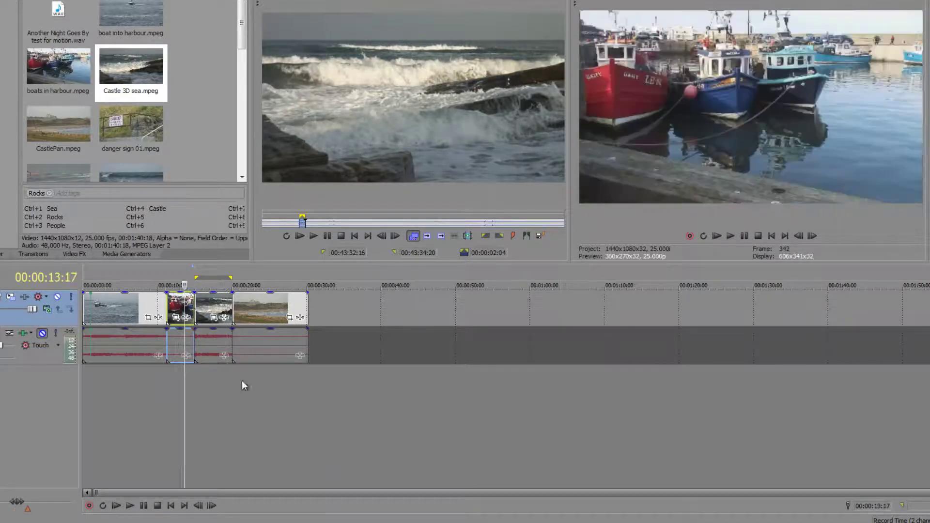
Step: Select the slowed wave clip's time range and loop-play that section
double_click(216, 280)
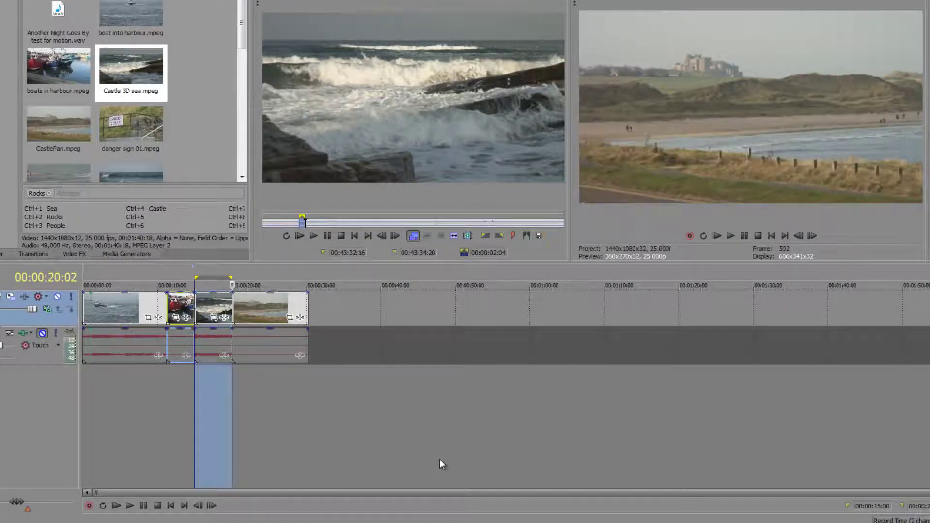
key(shift+b)
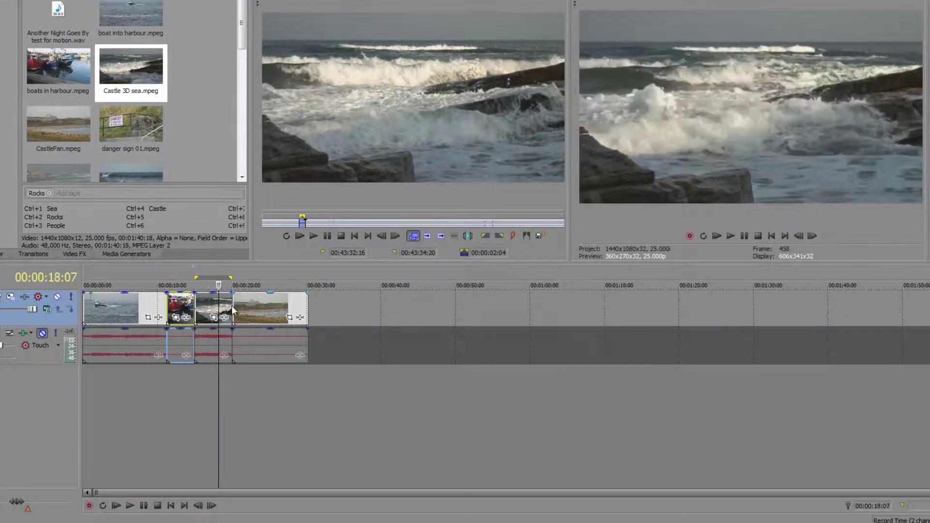
key(space)
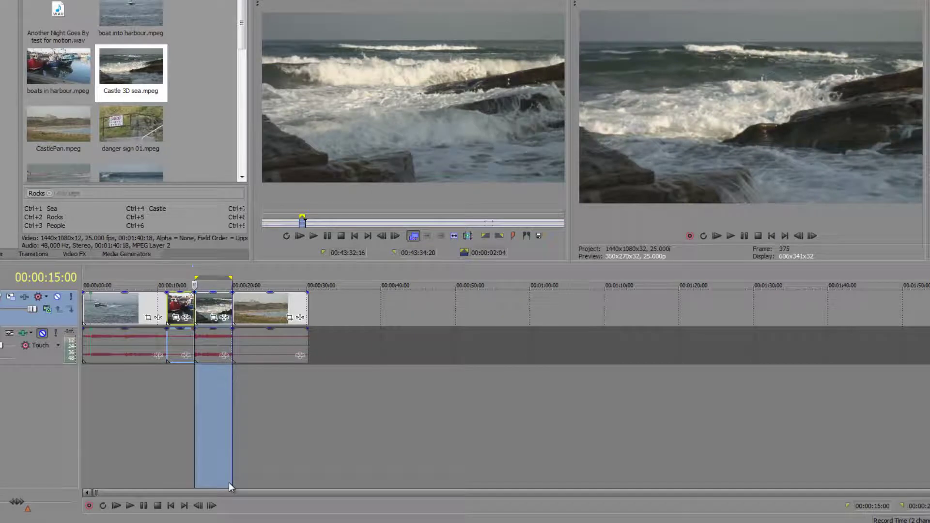
key(space)
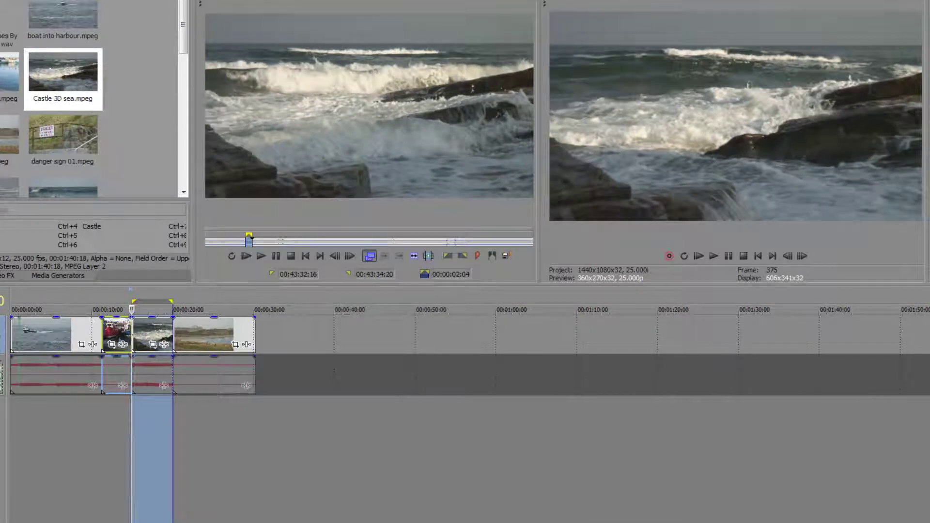
Step: Unmute the audio and delete the stretched Castle 3D sea clip from the gap
click(82, 391)
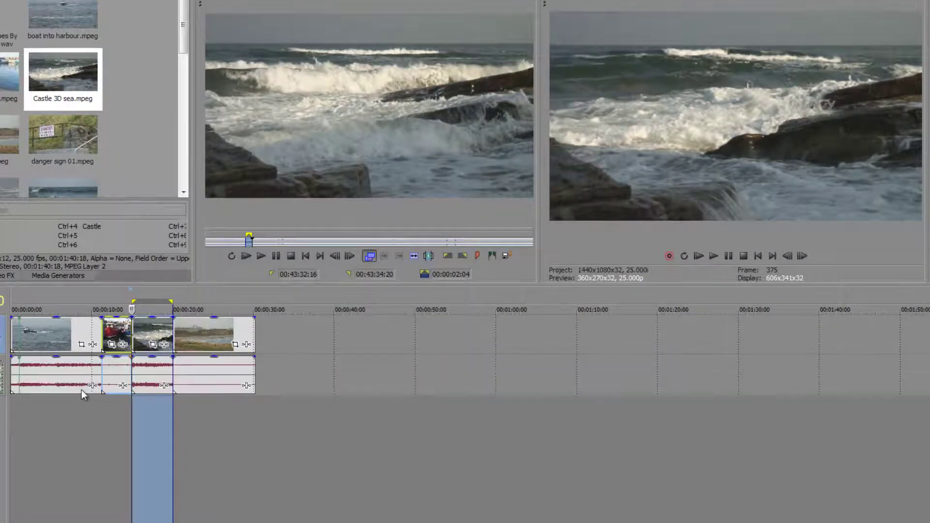
click(143, 329)
key(Delete)
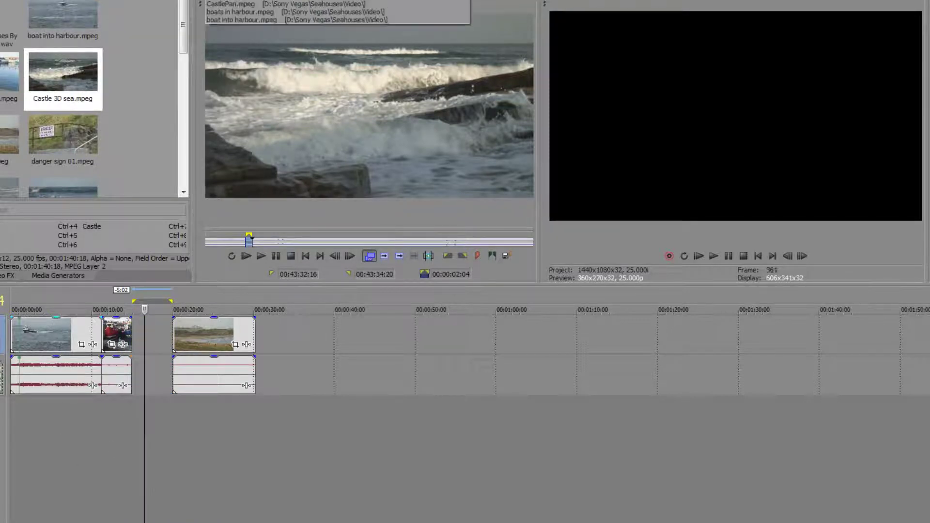
Step: Fit the boat into harbour.mpeg clip into the empty gap and play it back
click(433, 20)
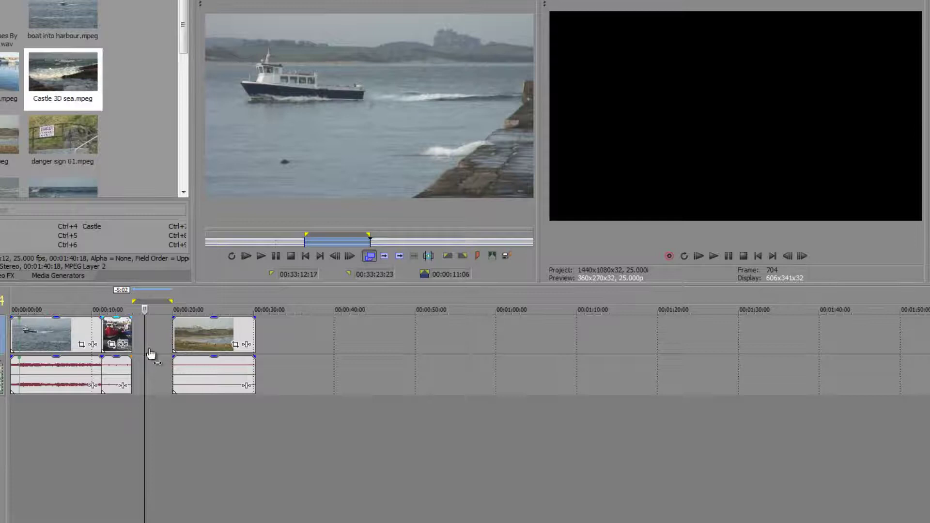
double_click(155, 300)
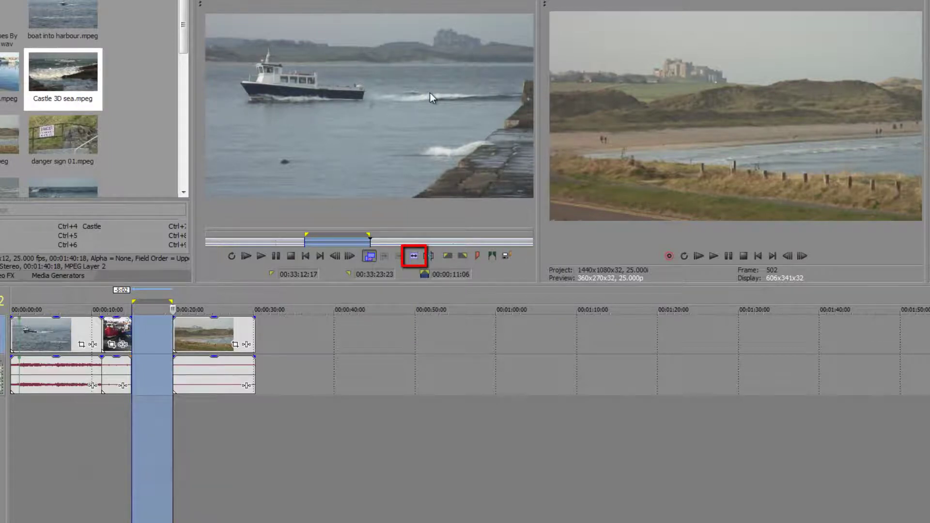
click(414, 256)
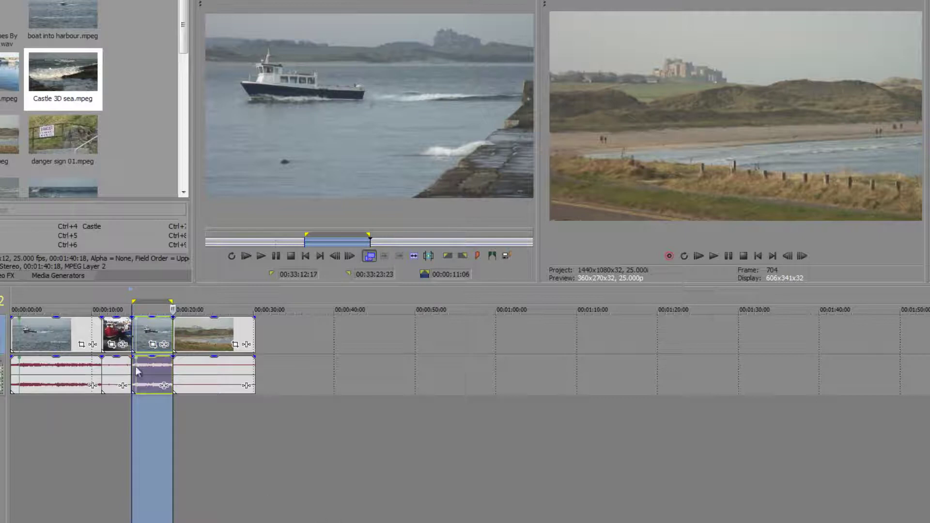
click(119, 339)
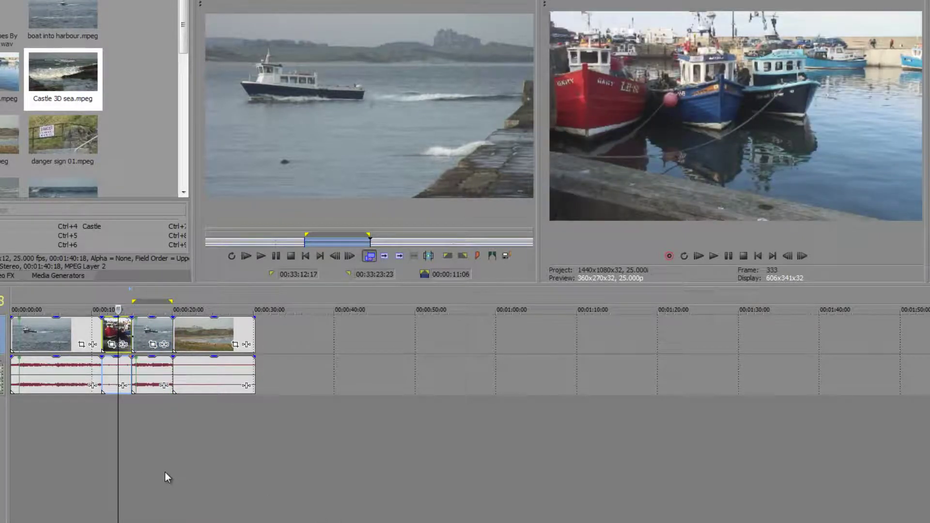
key(space)
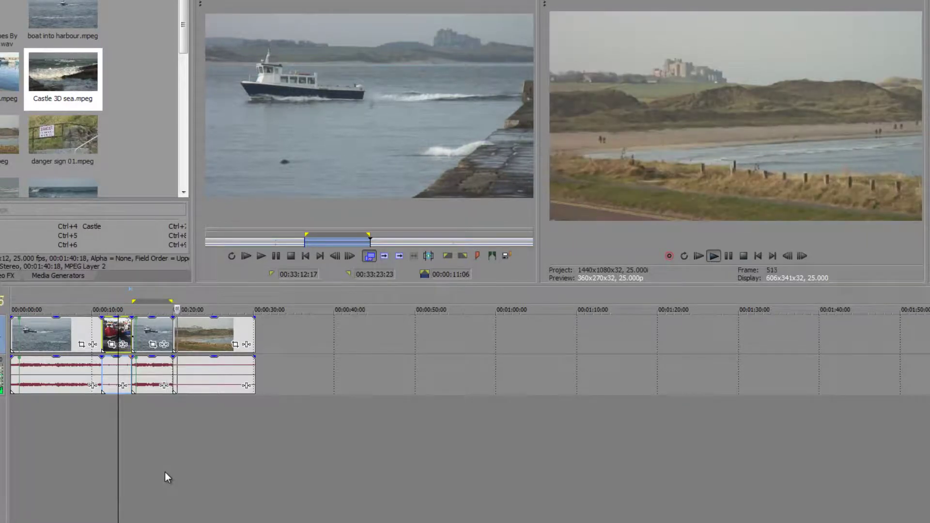
key(space)
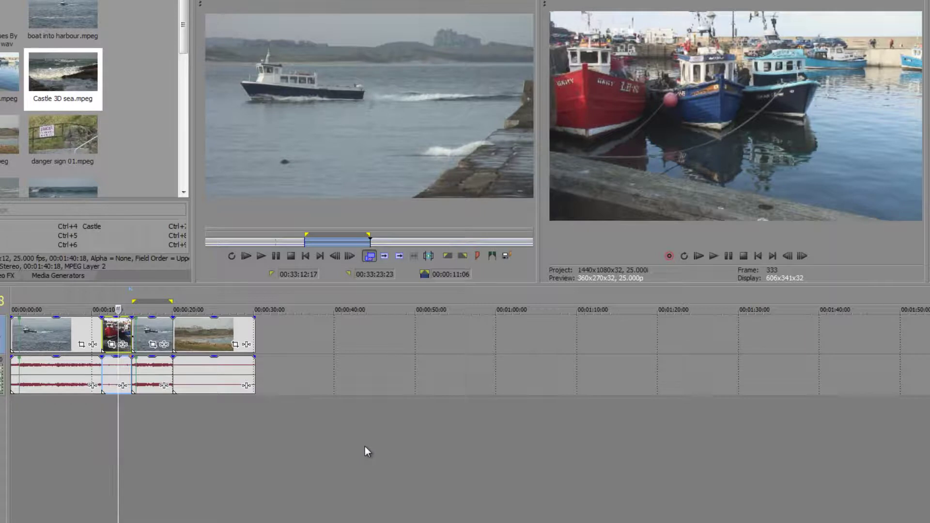
Step: Slide CastlePan left until it snaps against the boat clip's end at about 00:00:20
drag(214, 324, 222, 323)
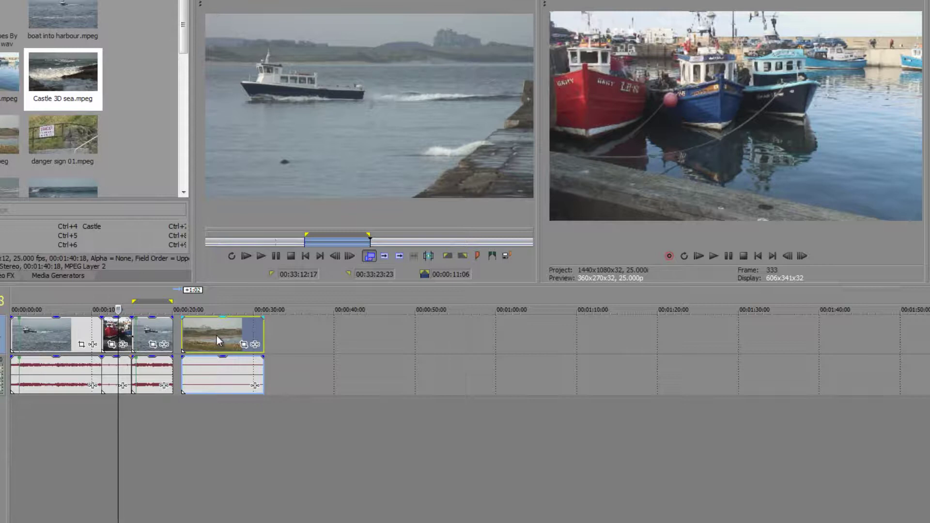
mouse_move(217, 335)
mouse_down()
mouse_move(200, 334)
mouse_move(206, 326)
mouse_up()
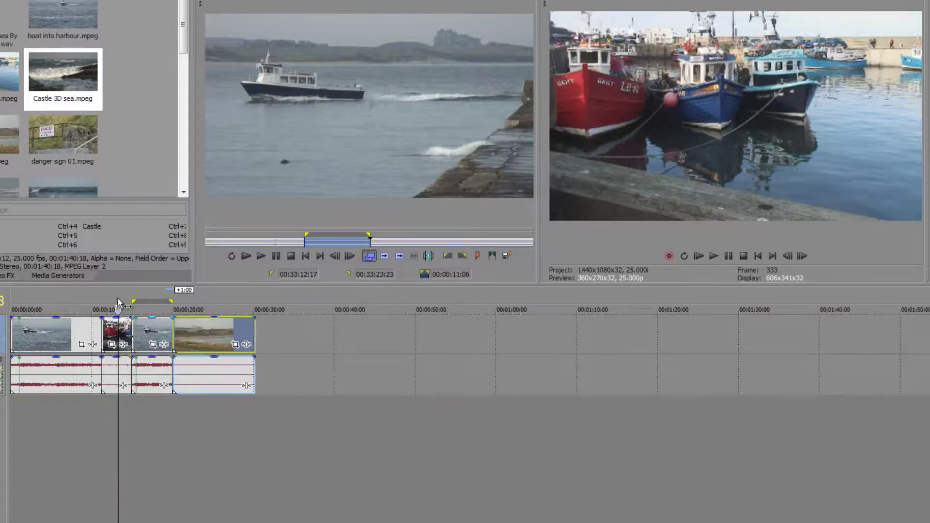